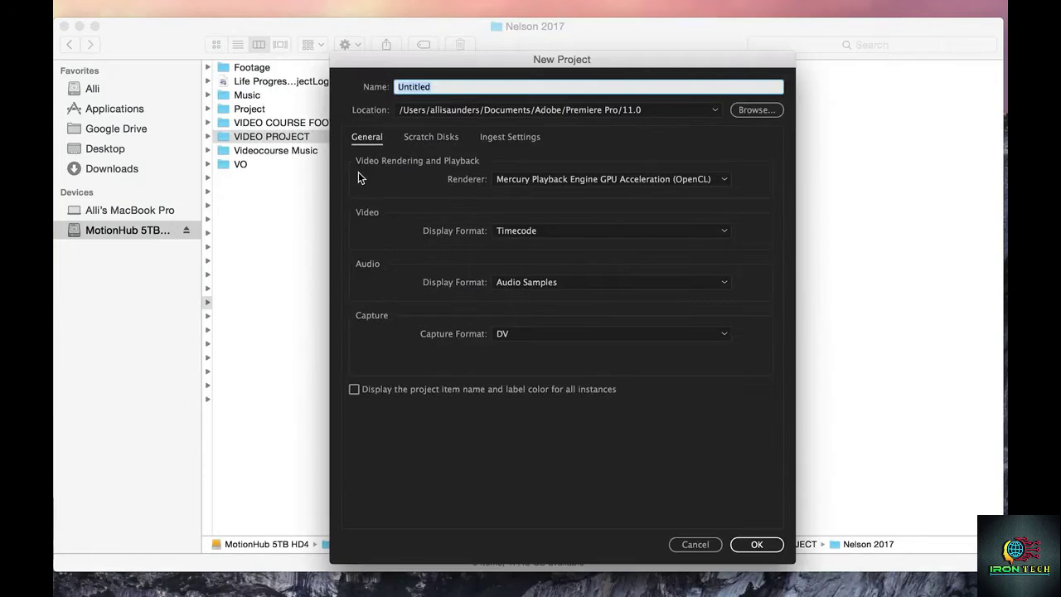
Name the new project Nelson 2017 and set its location to the Project folder inside Nelson 2017.
text(Nelson)
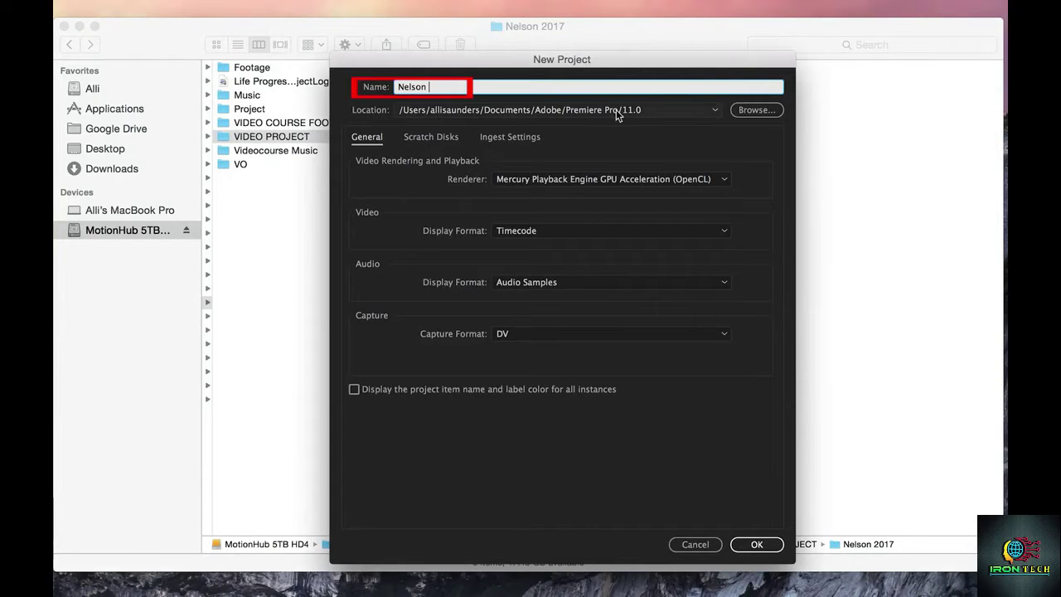
click(771, 111)
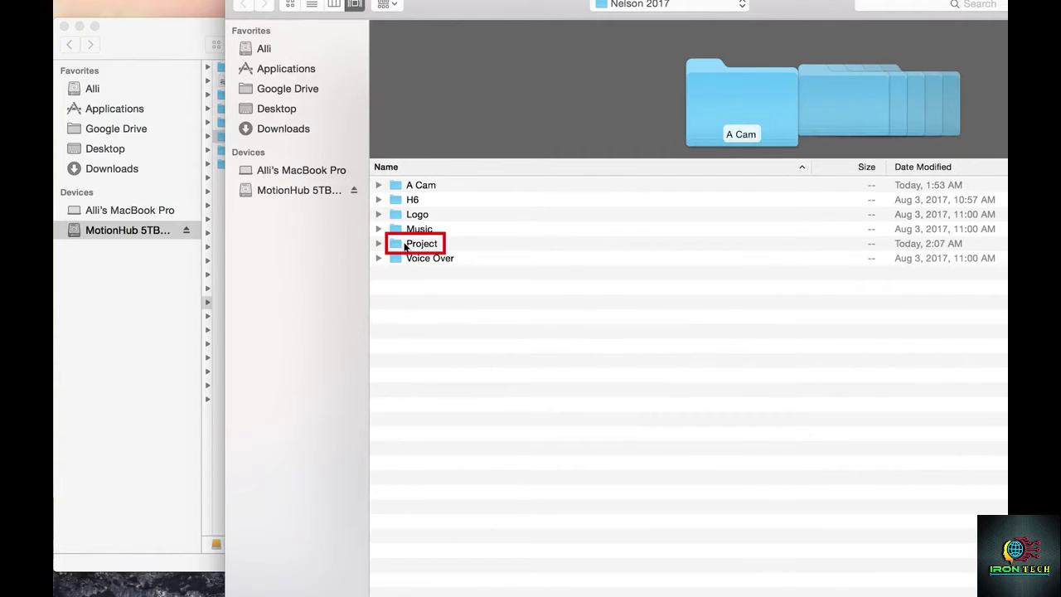
click(405, 246)
key(Return)
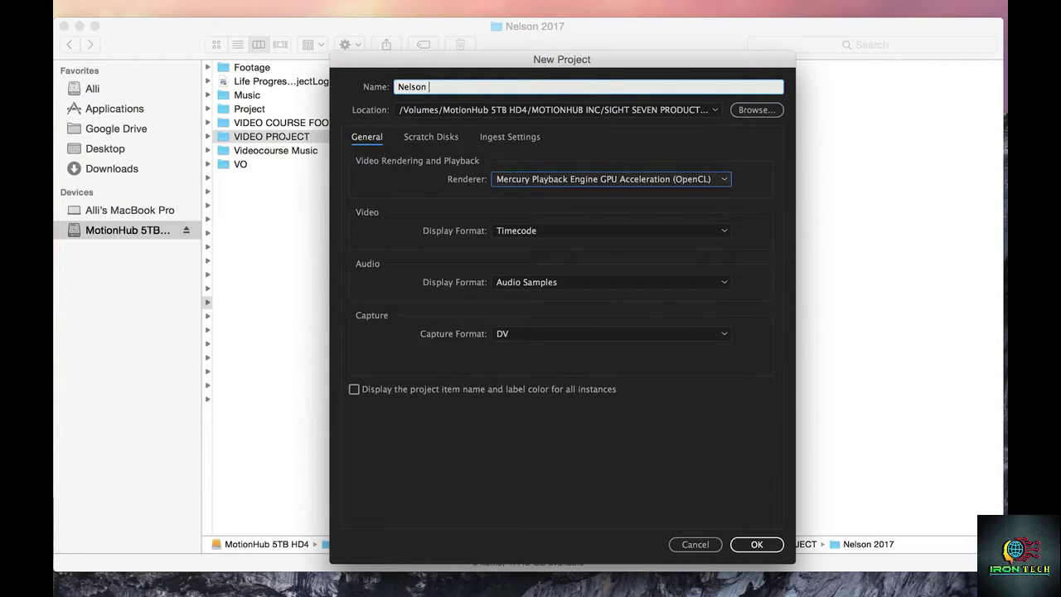
Set the renderer to Mercury Playback Engine GPU Acceleration (OpenCL) and create the project.
click(718, 184)
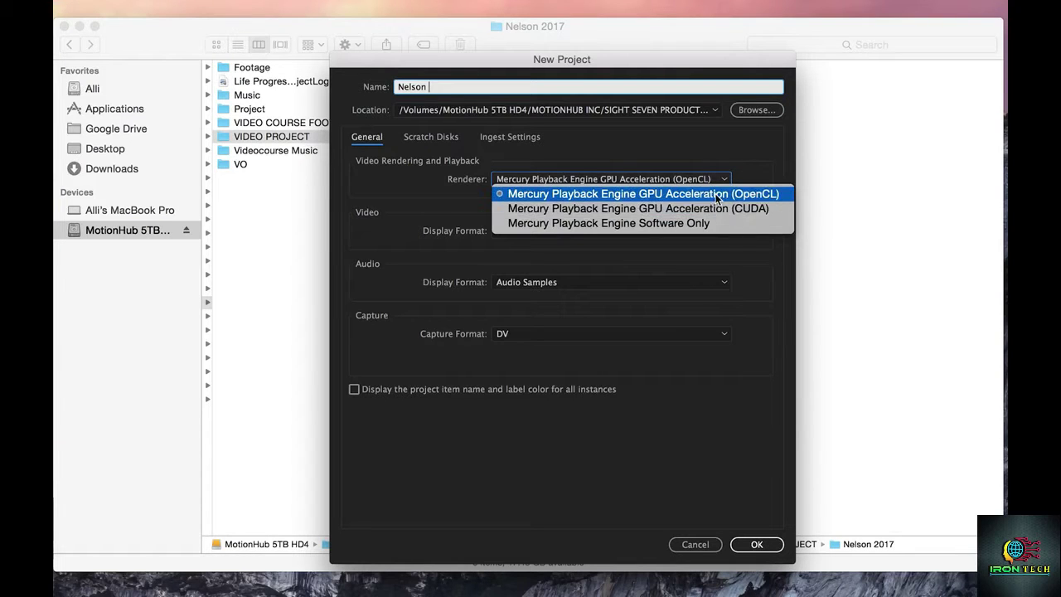
click(716, 196)
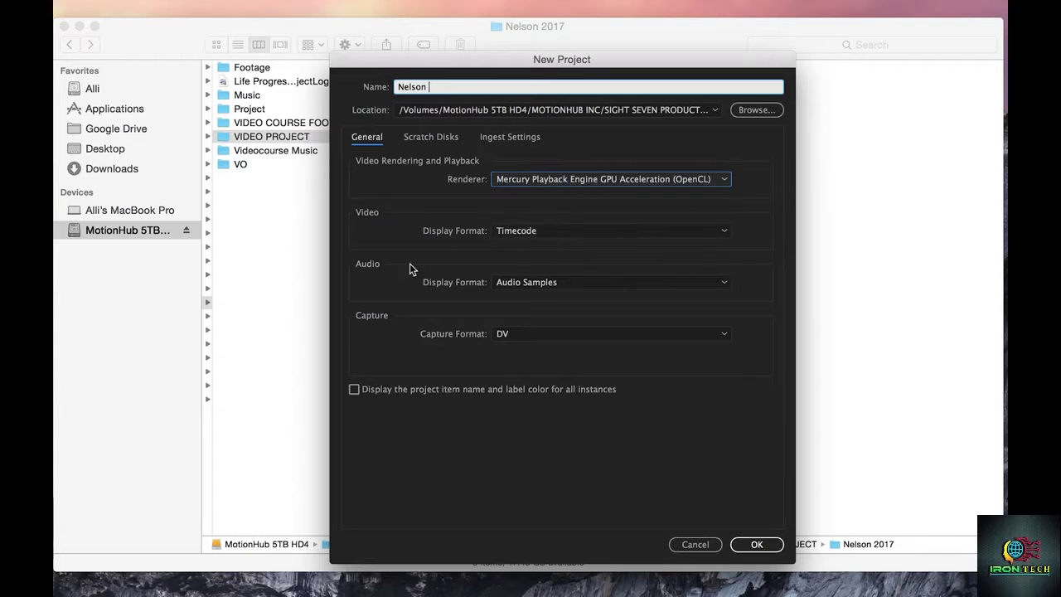
click(754, 544)
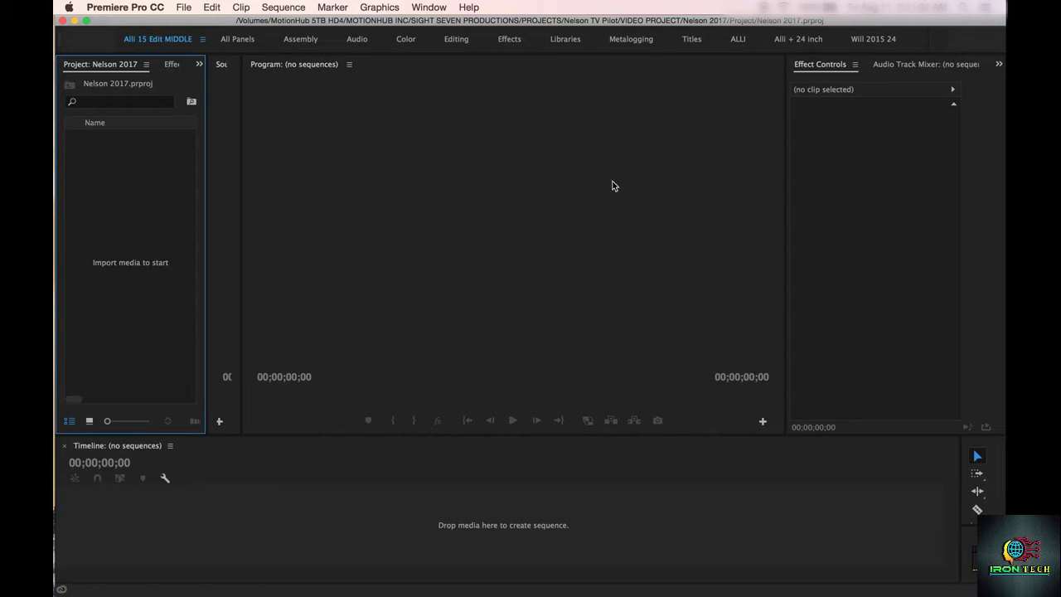
Import the whole A Cam folder into the project as a bin.
right_click(112, 176)
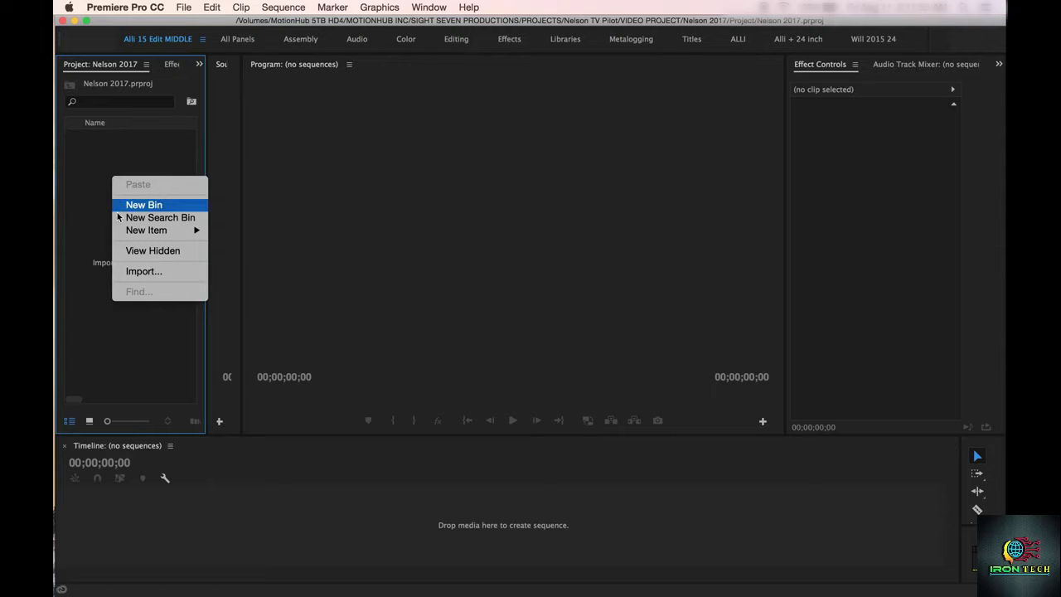
click(139, 273)
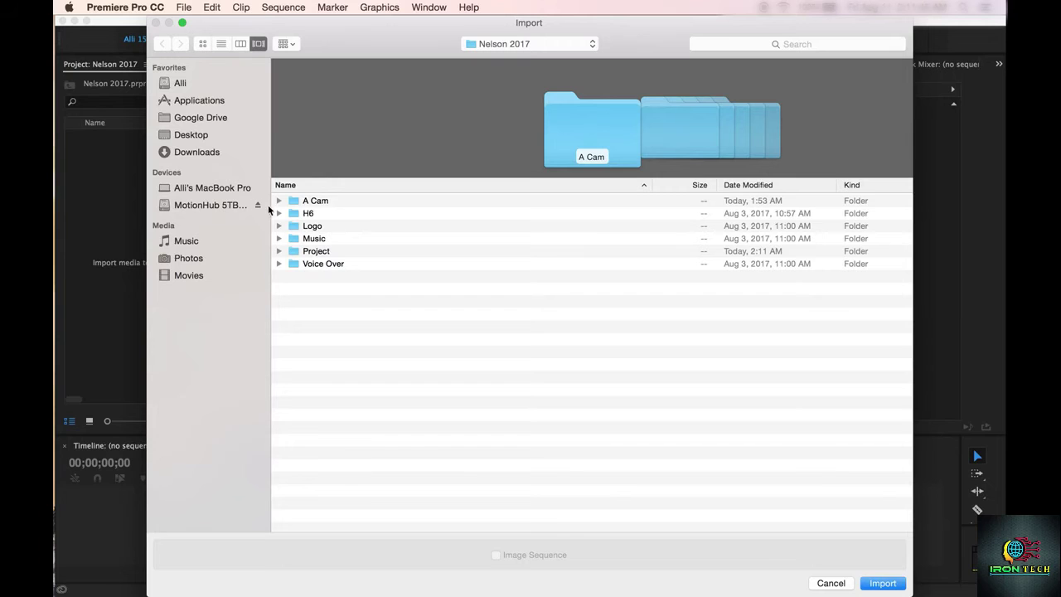
click(301, 202)
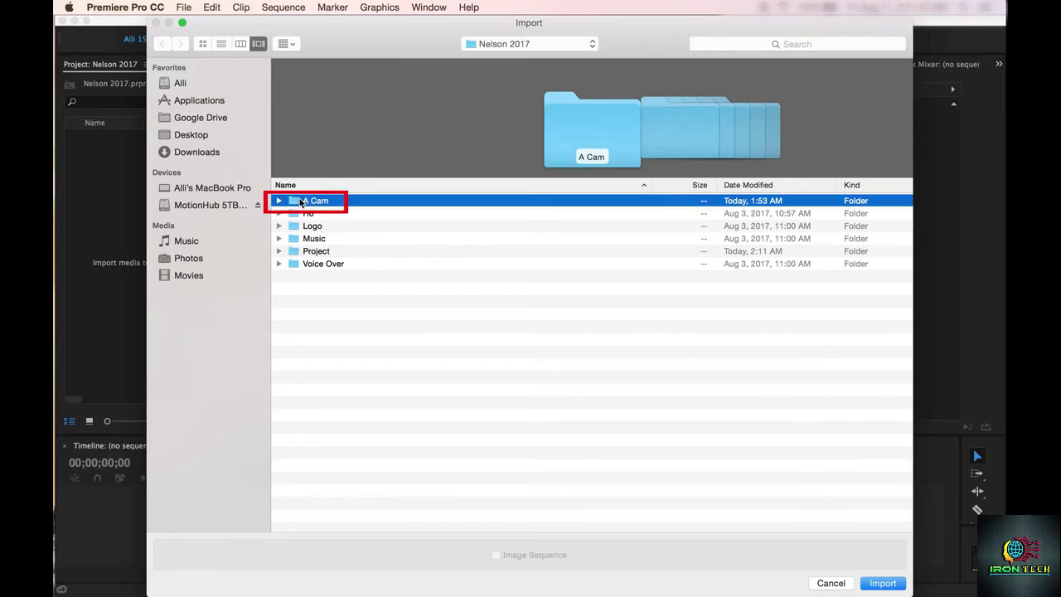
click(883, 583)
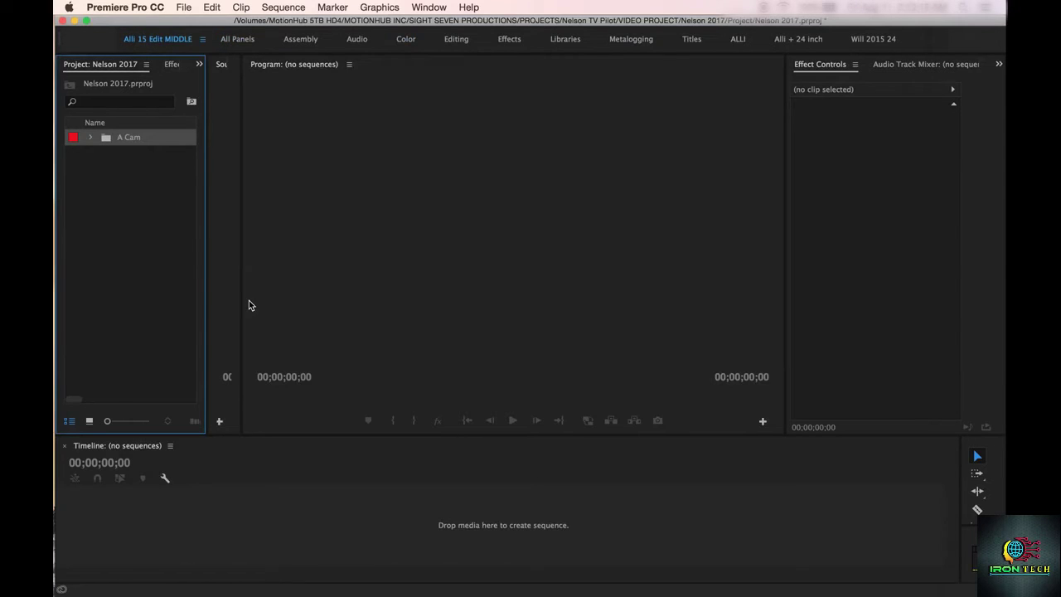
Open the A Cam bin in its own window and look through its clips, comparing their frame sizes and audio or video-only types.
click(91, 139)
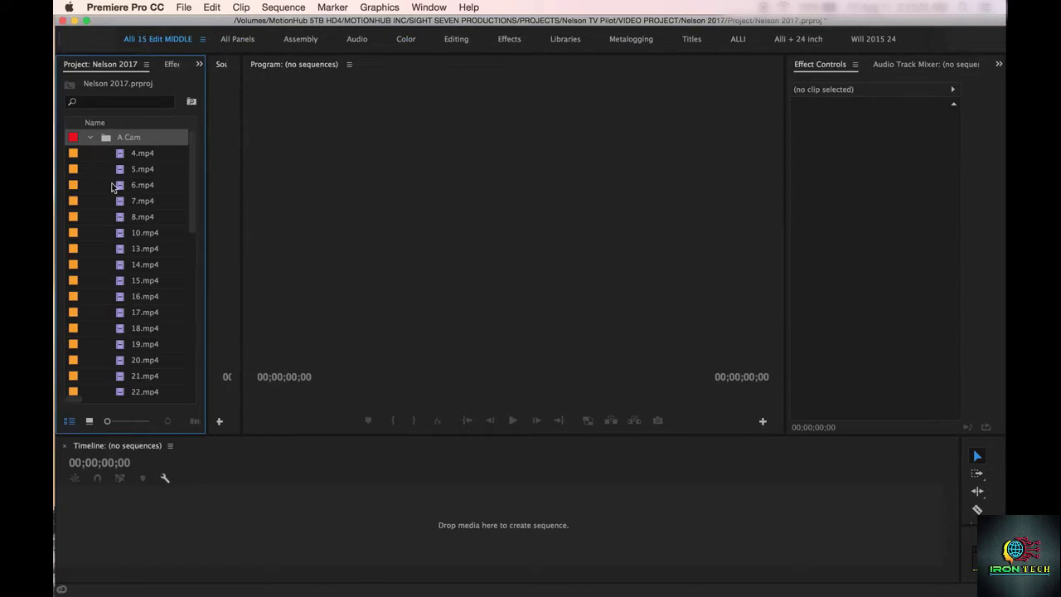
click(90, 139)
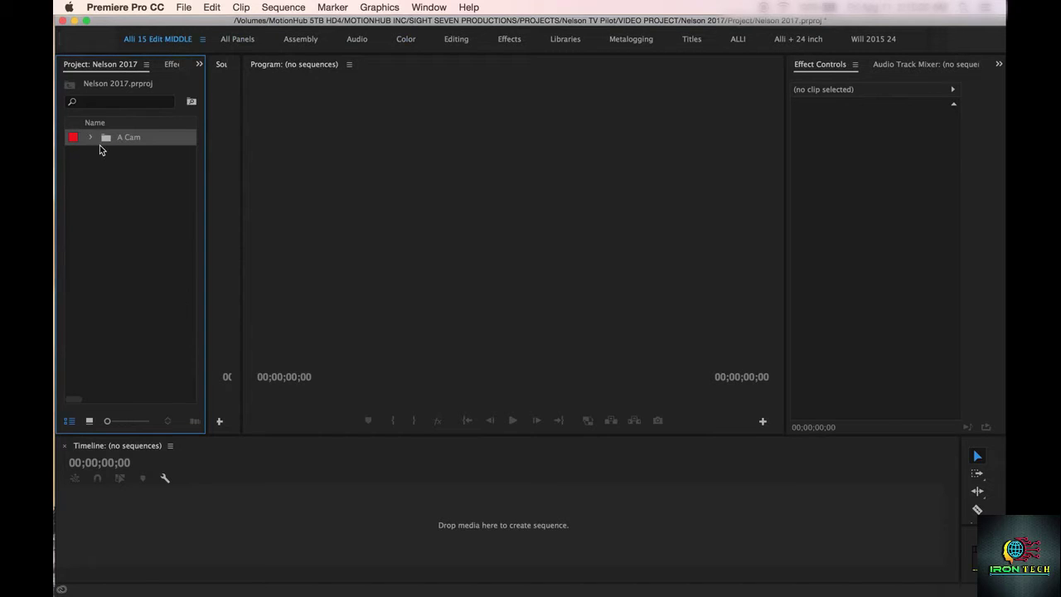
key(shift+3)
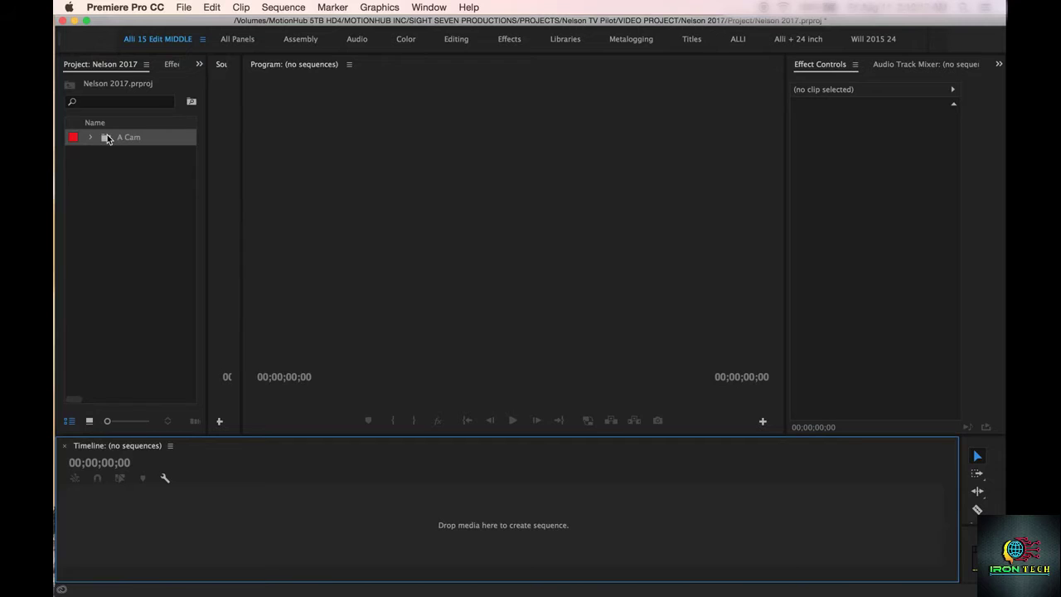
double_click(106, 139)
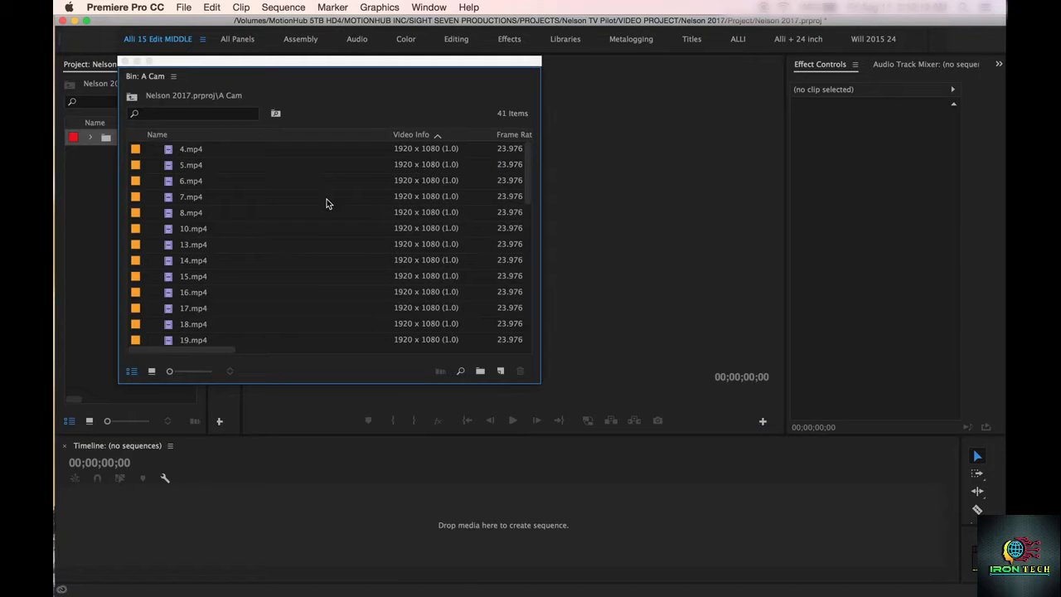
scroll(326, 199, down, 6)
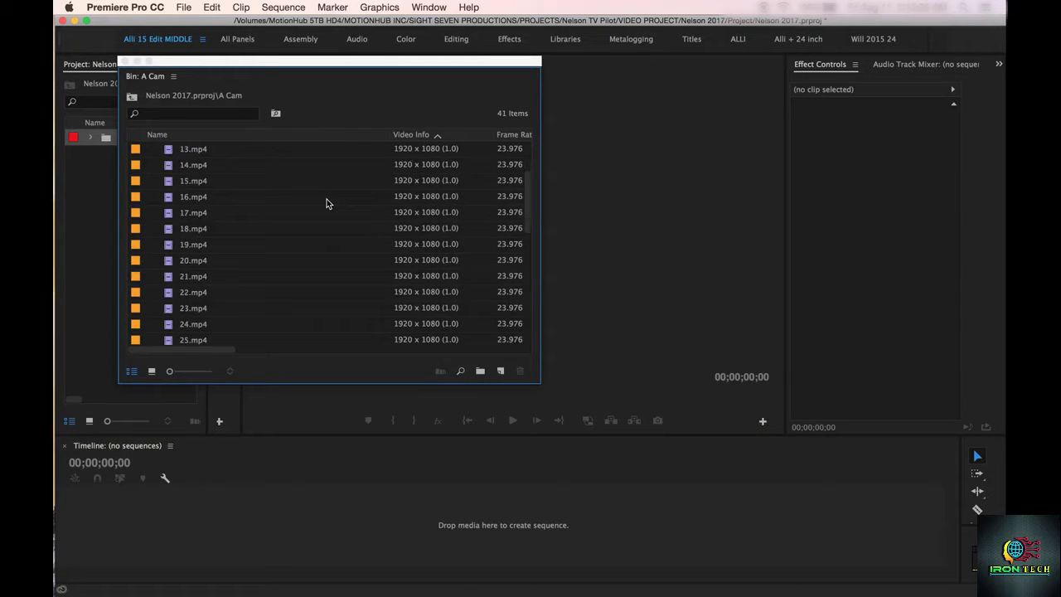
scroll(327, 199, down, 2)
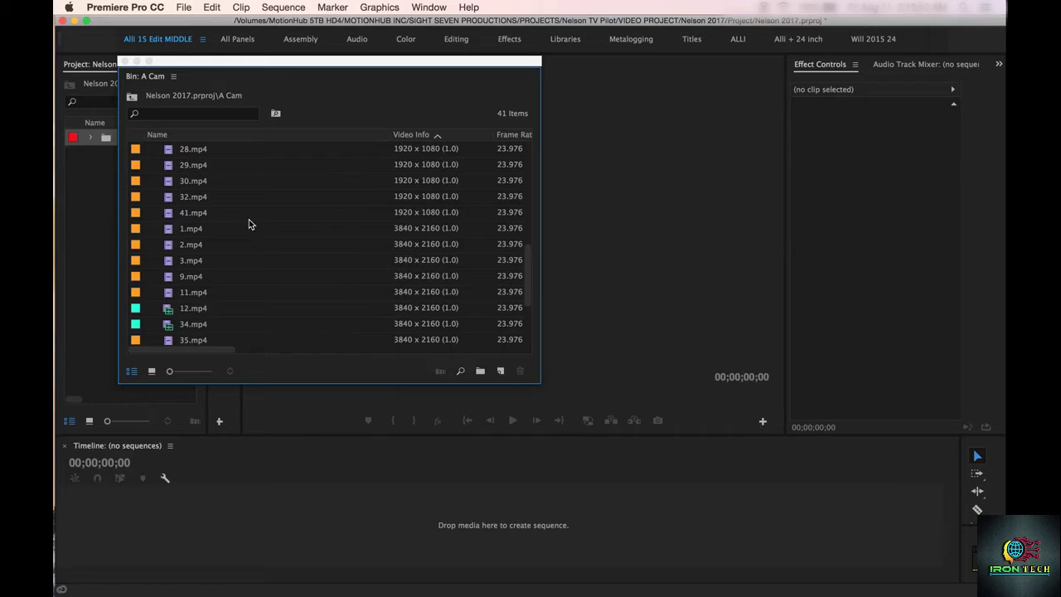
scroll(237, 229, up, 5)
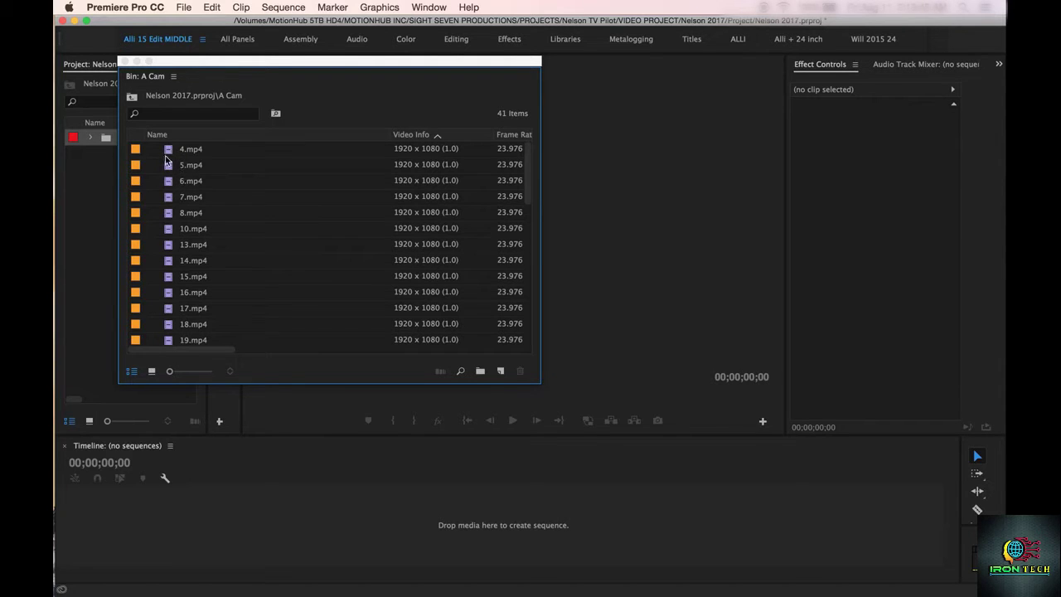
scroll(160, 280, down, 4)
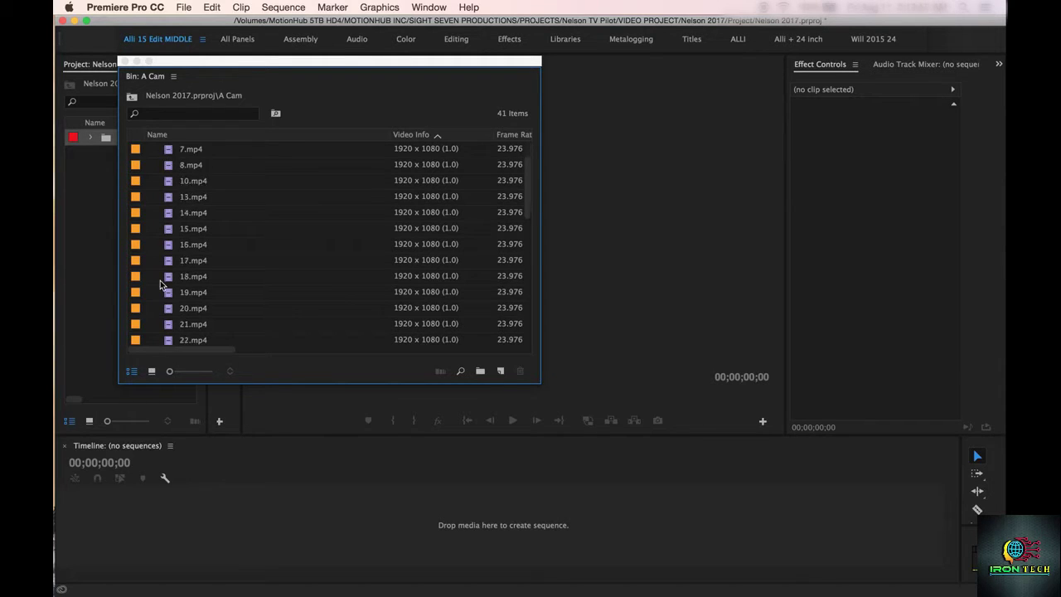
scroll(160, 280, down, 5)
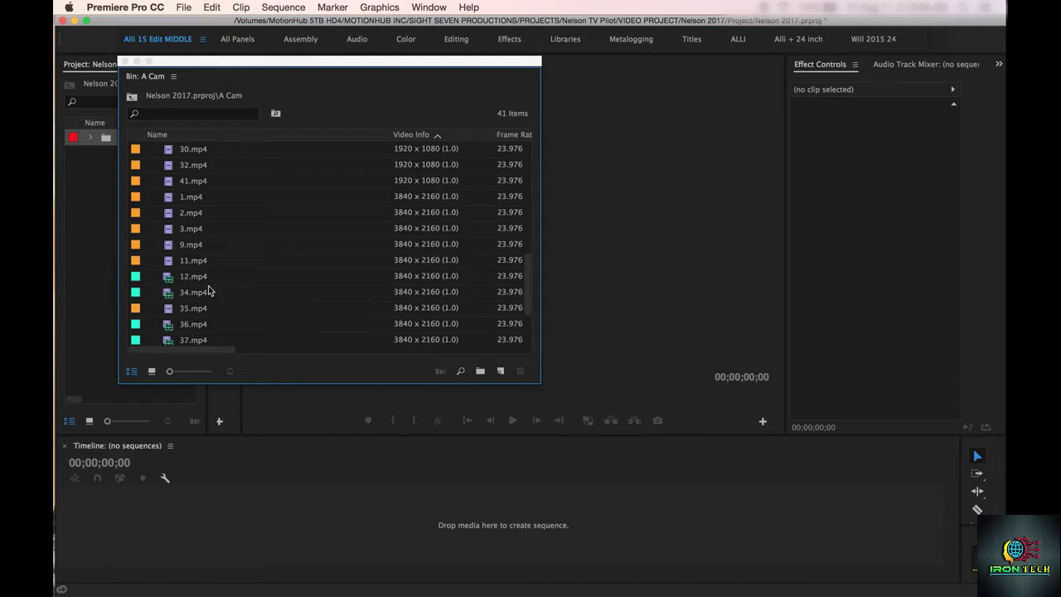
scroll(196, 290, up, 6)
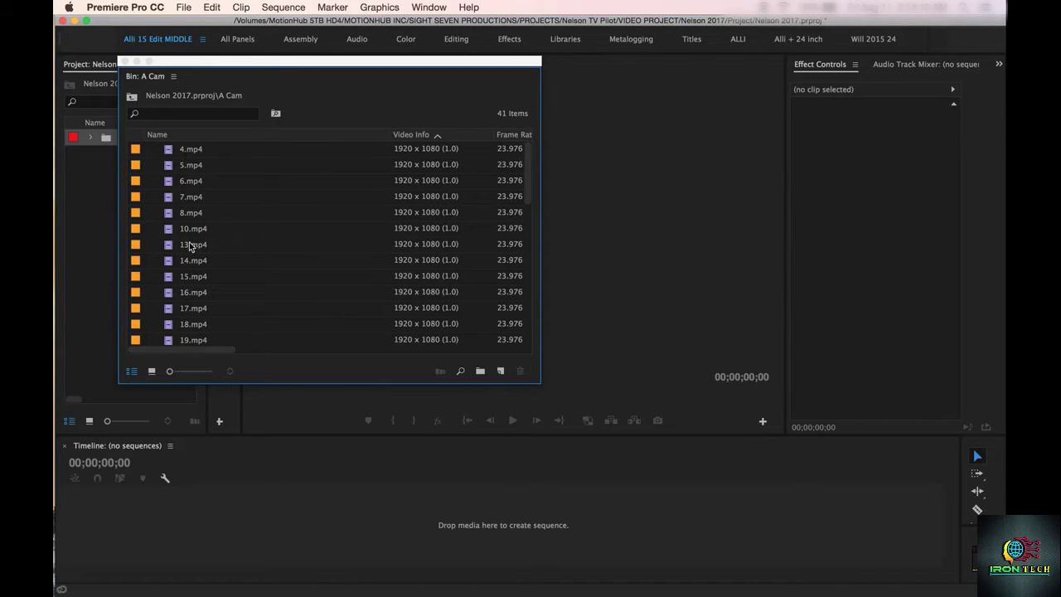
scroll(193, 236, down, 5)
scroll(187, 231, down, 1)
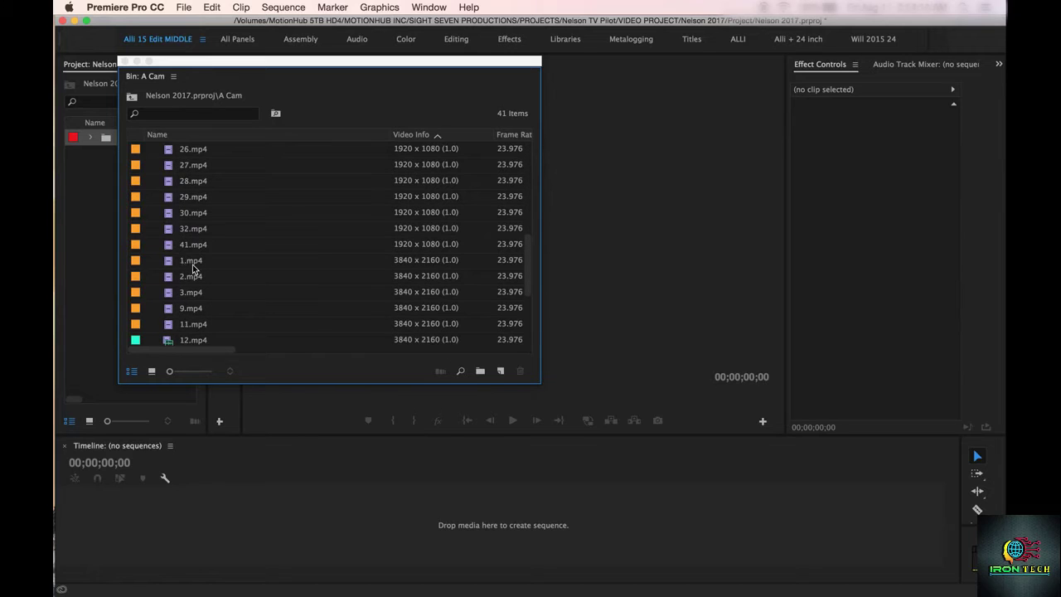
Sort the A Cam clips by name and create a sequence from all of them, 1.mp4 to 43.mp4, in the timeline.
click(192, 136)
scroll(198, 202, up, 5)
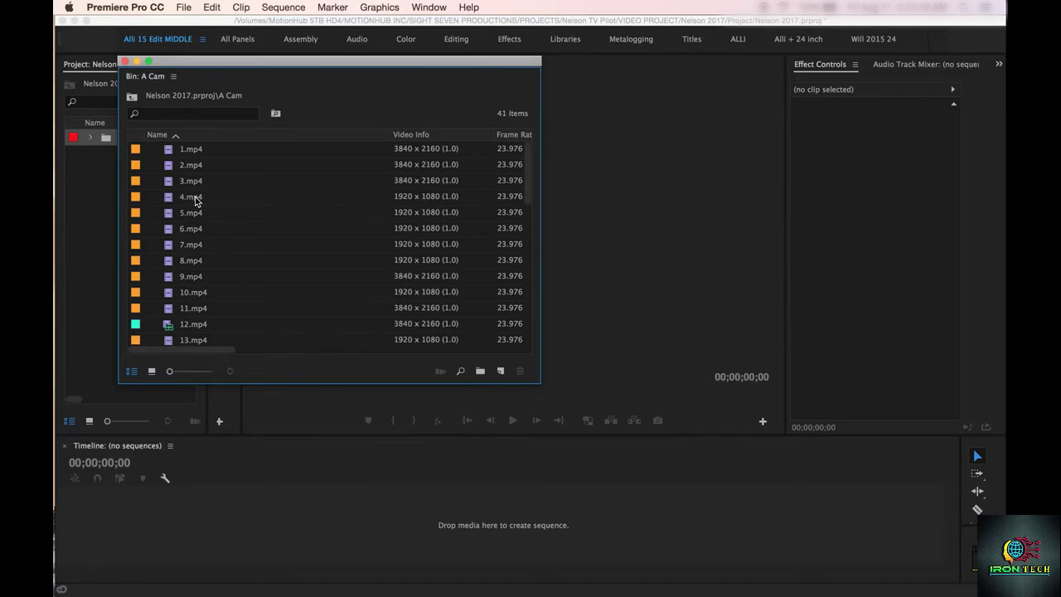
click(171, 154)
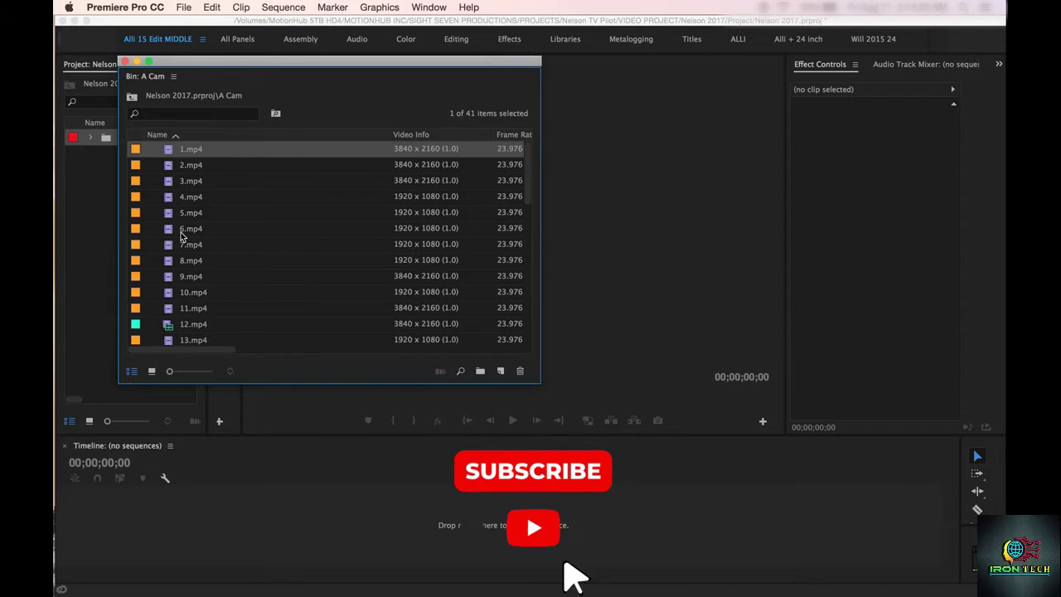
scroll(183, 236, down, 10)
shift+click(173, 326)
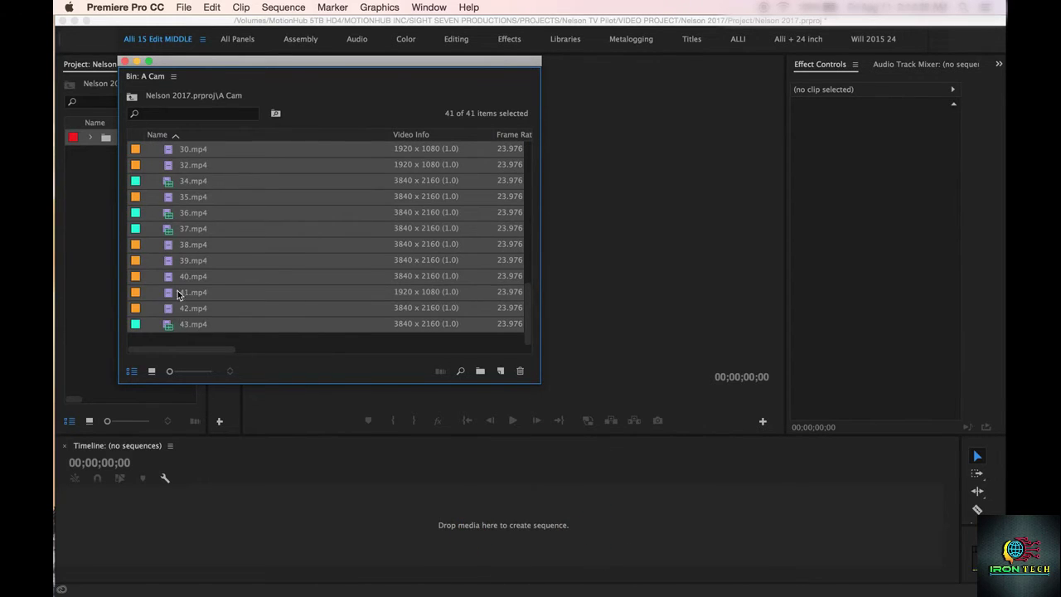
scroll(191, 218, up, 10)
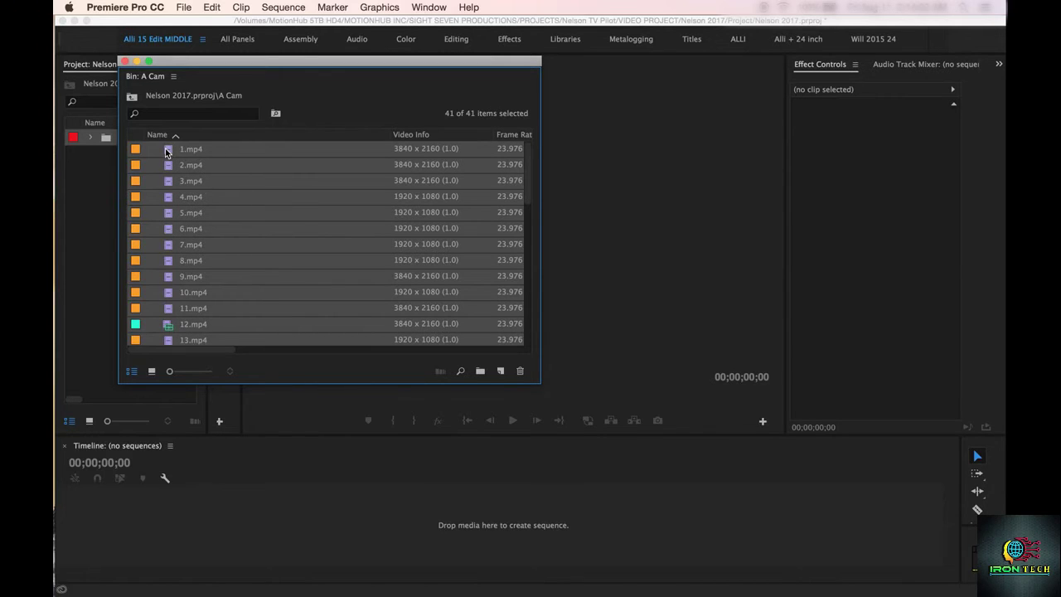
drag(168, 151, 203, 527)
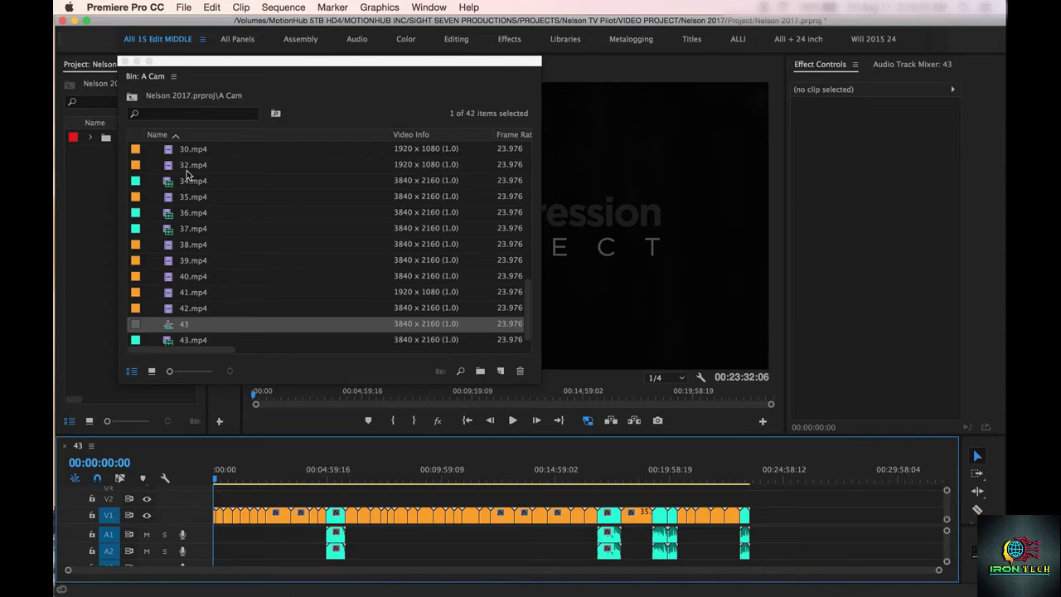
Move the new sequence 43 out of the A Cam bin to the project's top level and close the bin window.
click(170, 329)
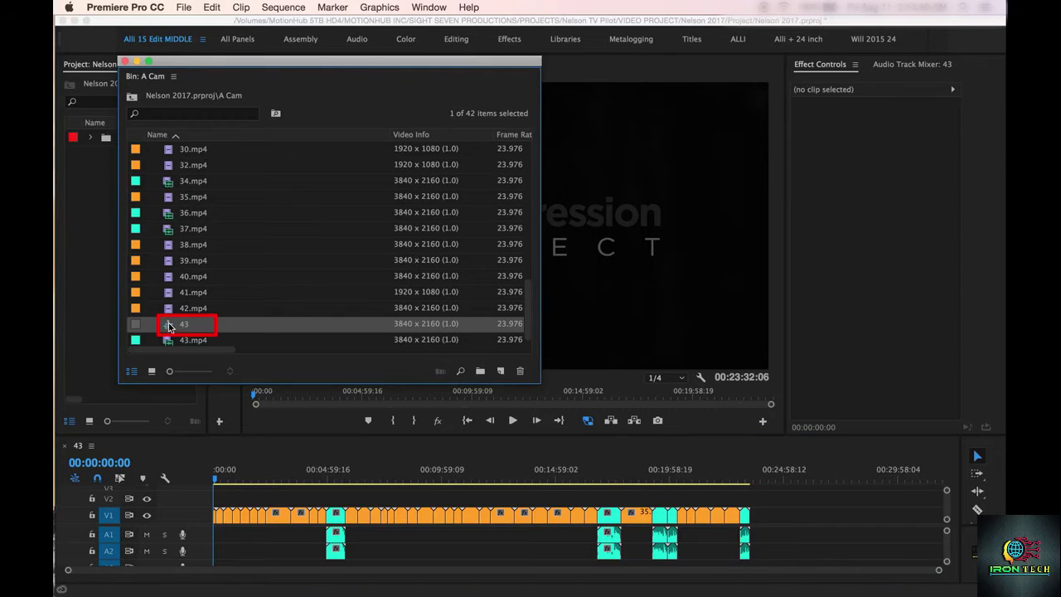
drag(90, 299, 91, 298)
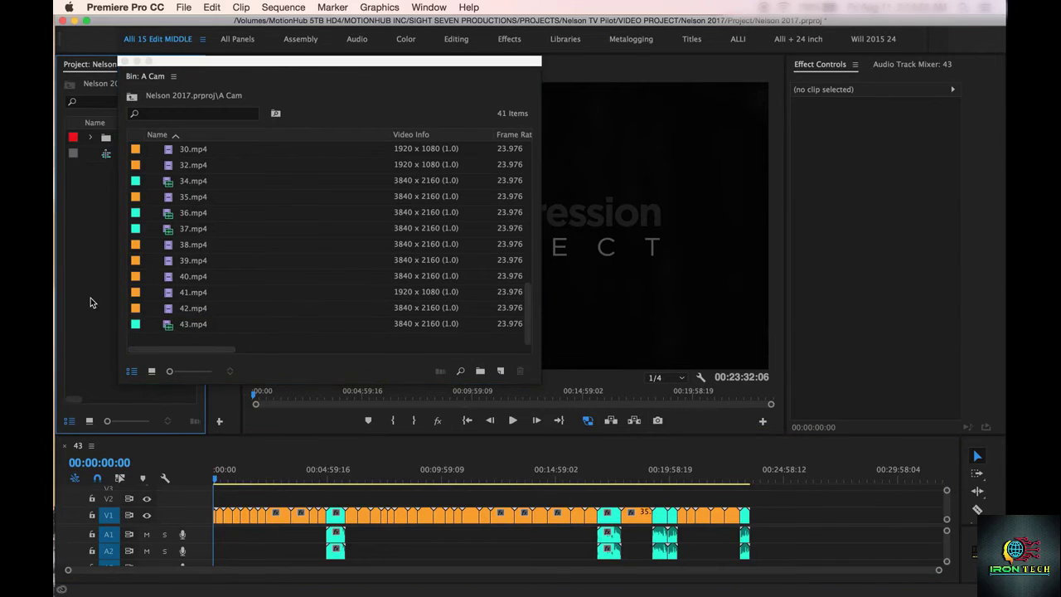
click(125, 61)
Rename the sequence 43 to All Footage.
click(116, 158)
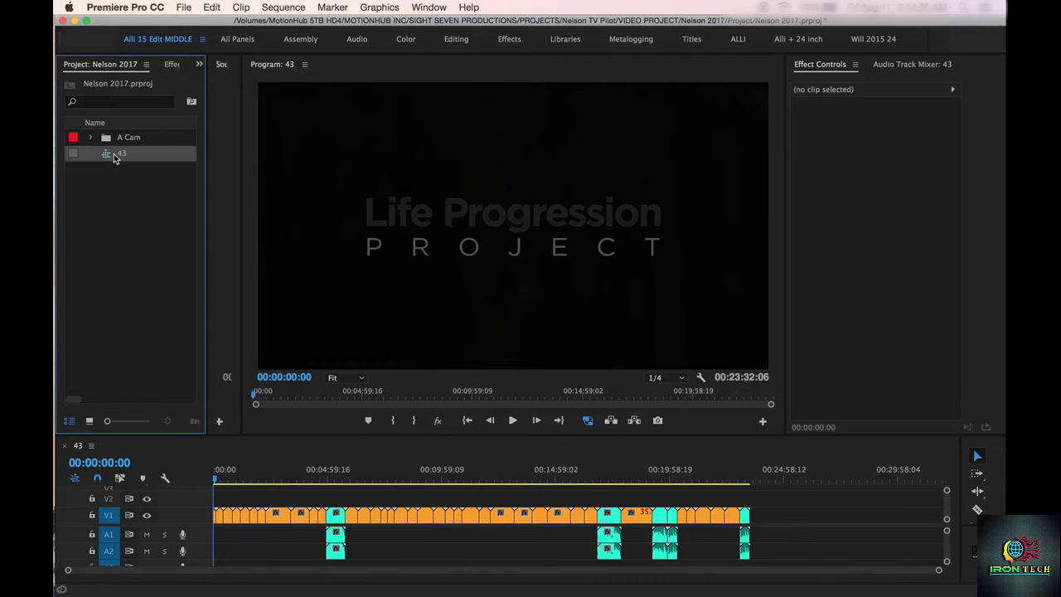
click(119, 156)
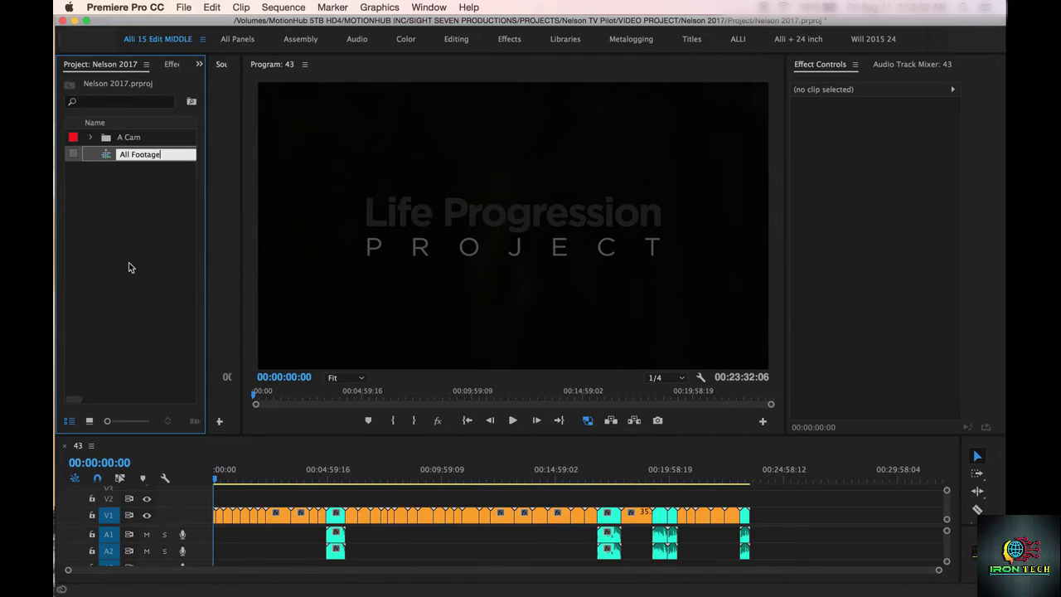
text(All Footage)
click(129, 311)
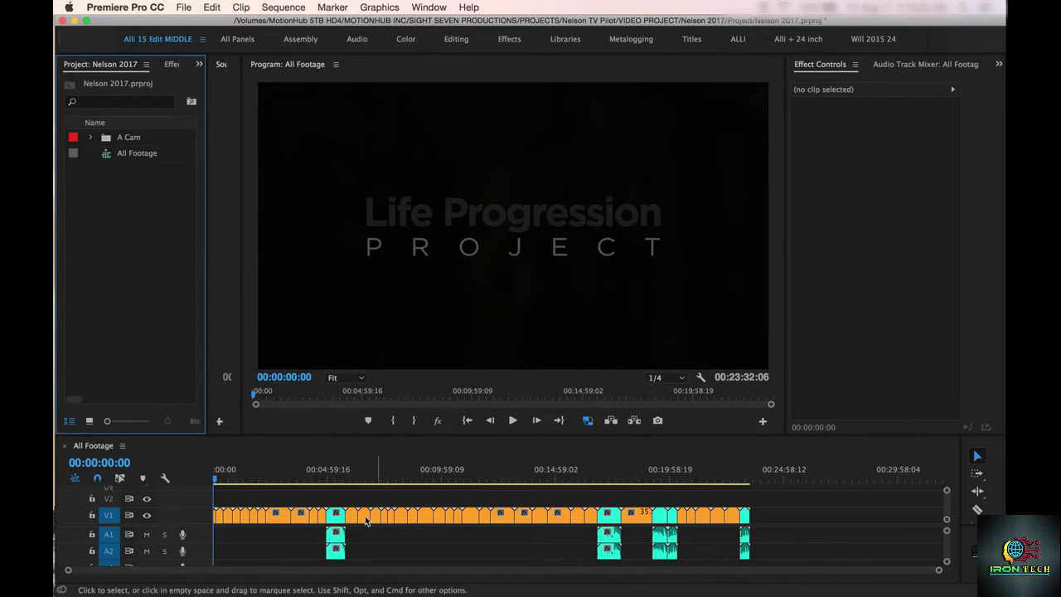
Scrub through the All Footage sequence to compare how the different clips fill the frame.
click(229, 477)
click(291, 478)
mouse_move(291, 478)
mouse_down()
mouse_move(246, 478)
mouse_move(273, 483)
mouse_up()
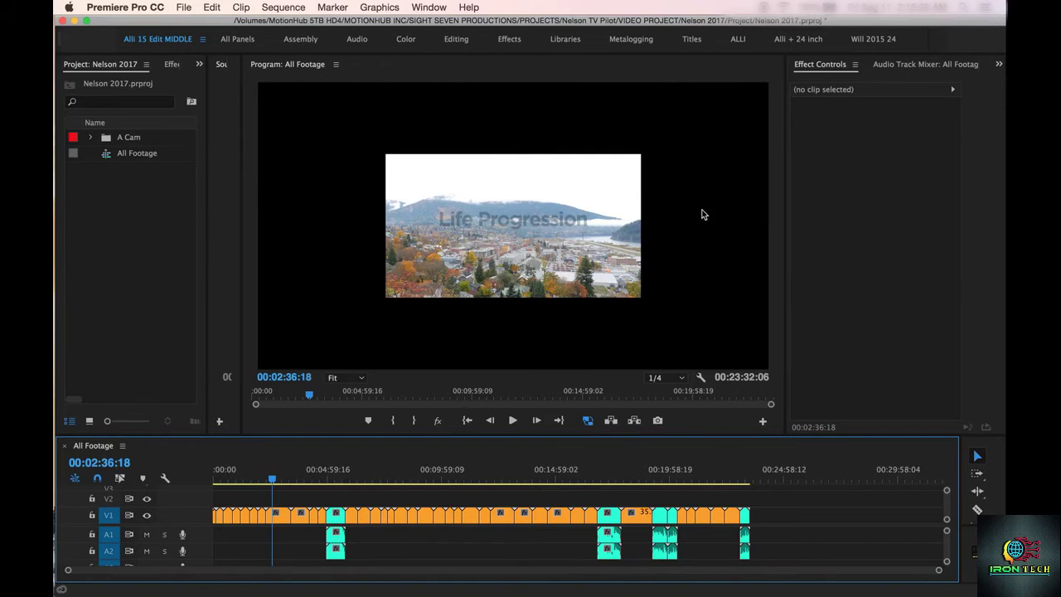
drag(416, 469, 705, 481)
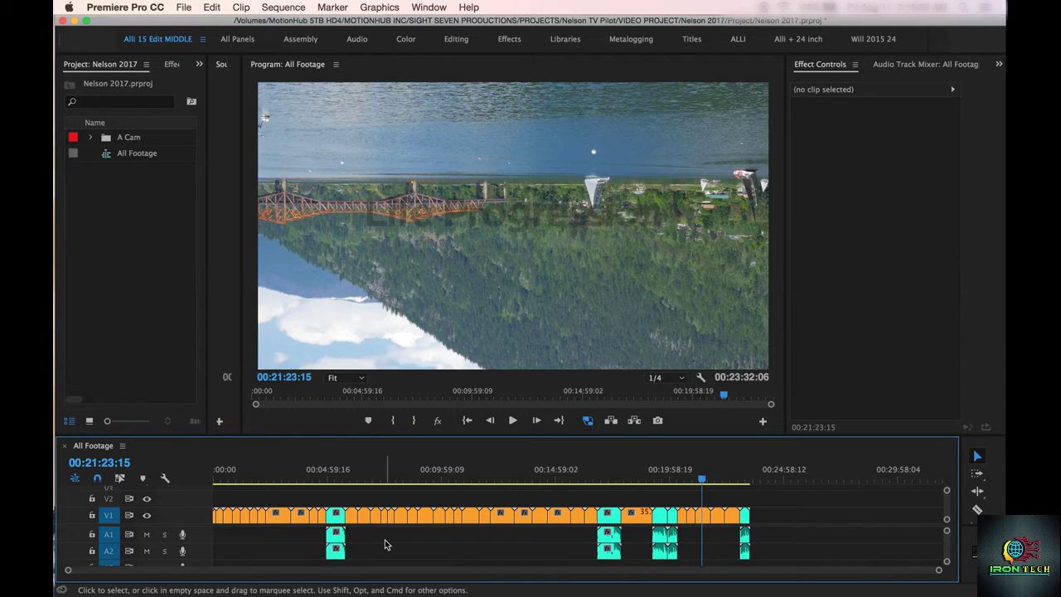
Open the settings of the All Footage sequence and set its editing mode to Custom.
click(275, 10)
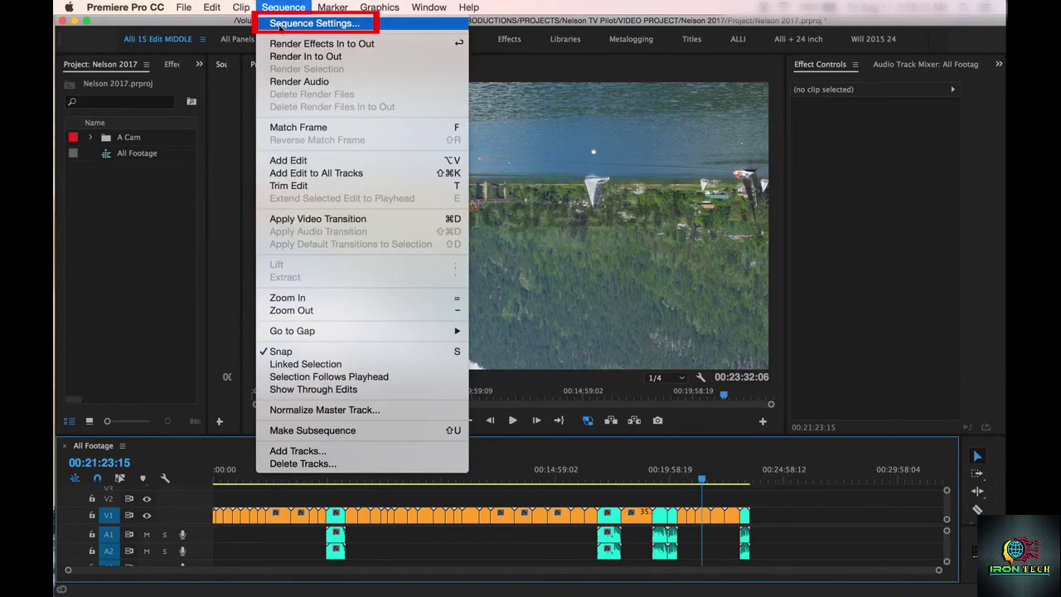
click(280, 24)
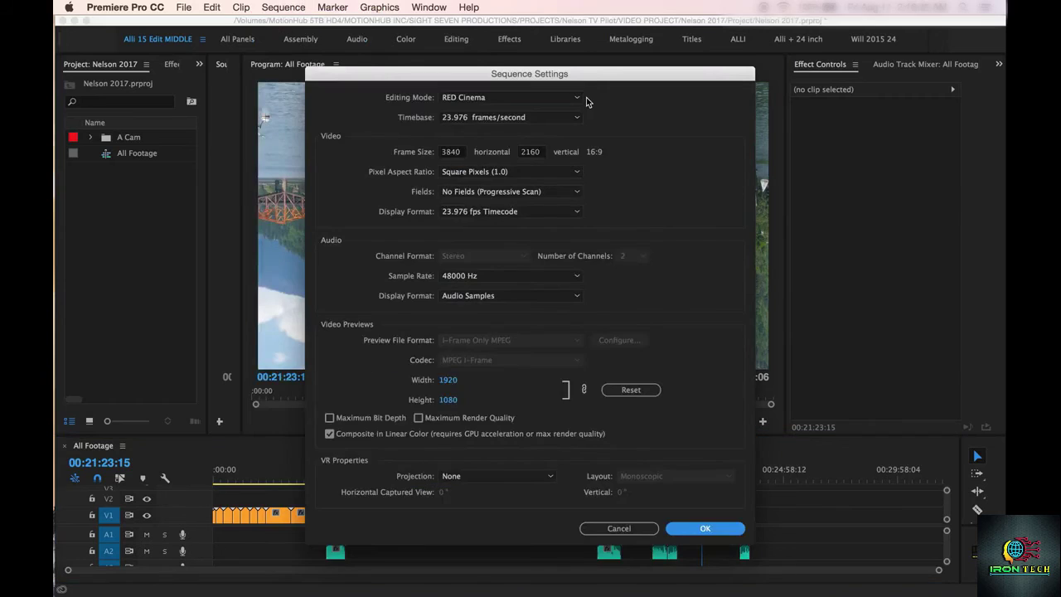
click(529, 97)
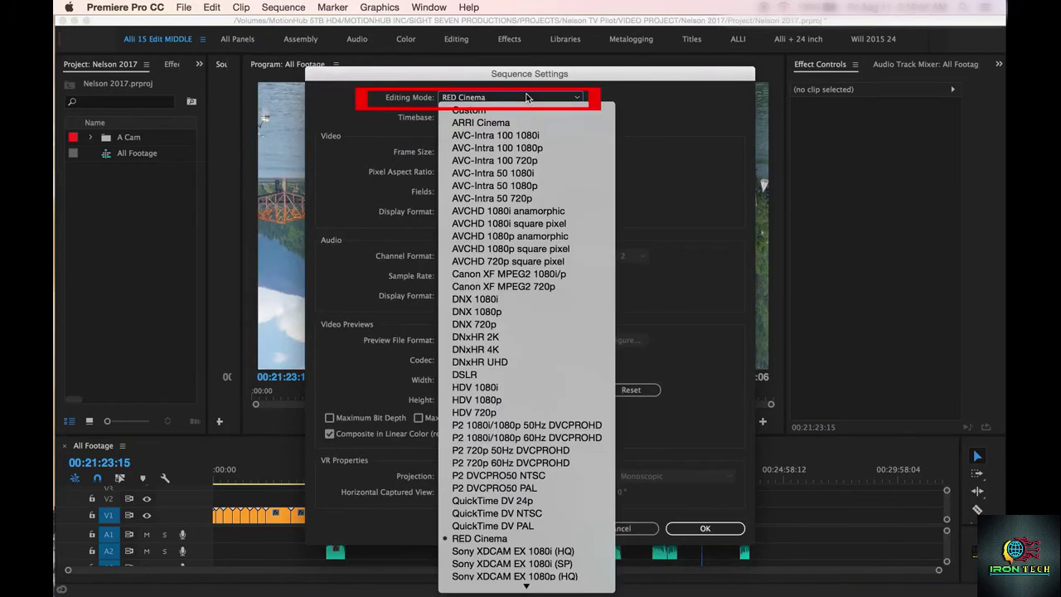
click(469, 111)
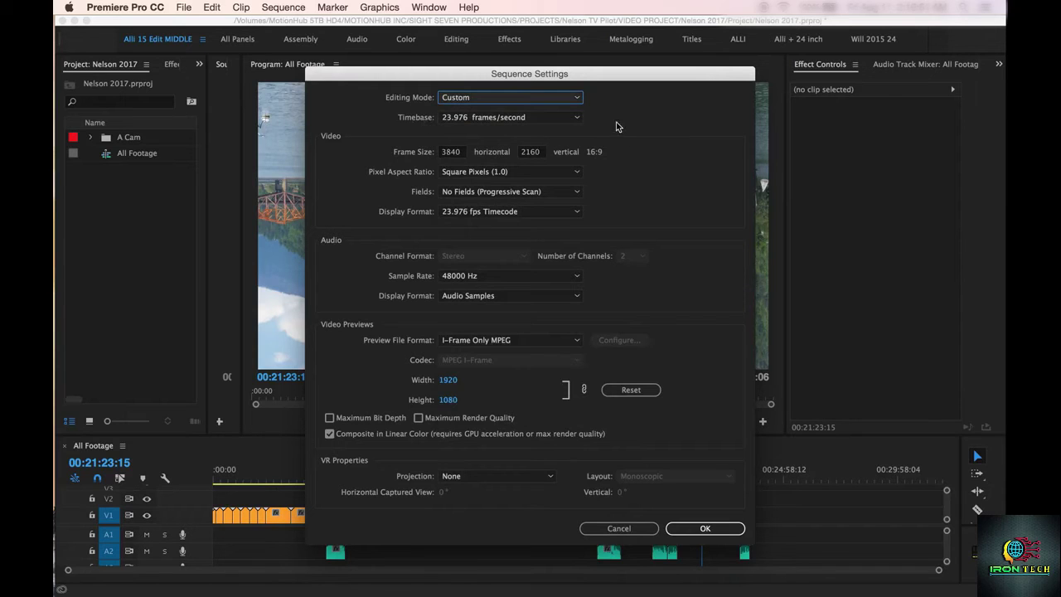
Set the sequence's frame size to 1920 horizontal by 1080 vertical and apply it, accepting the deletion of all preview files.
click(460, 152)
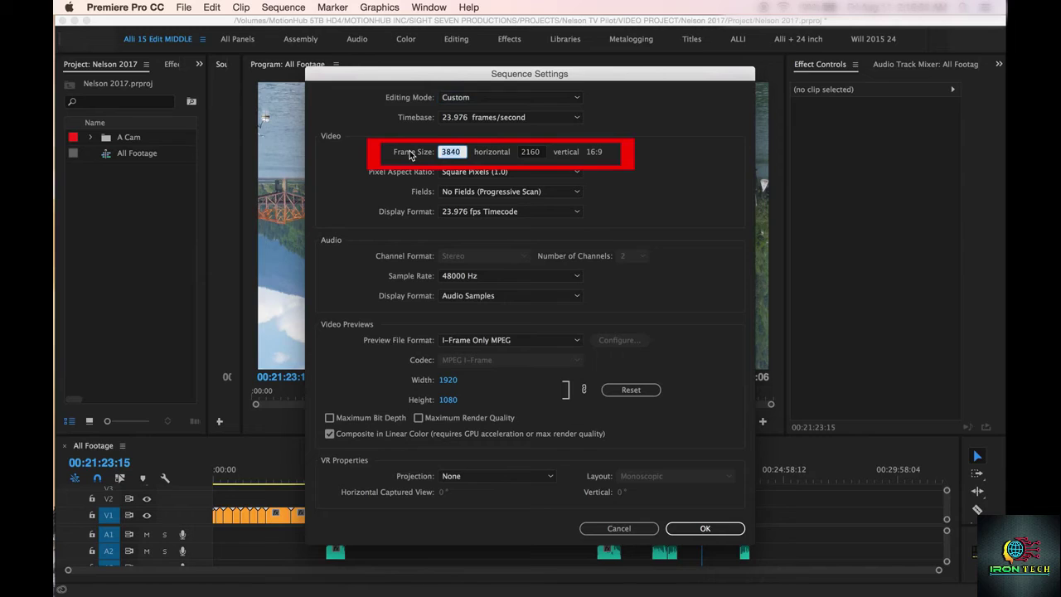
text(1920)
key(Tab)
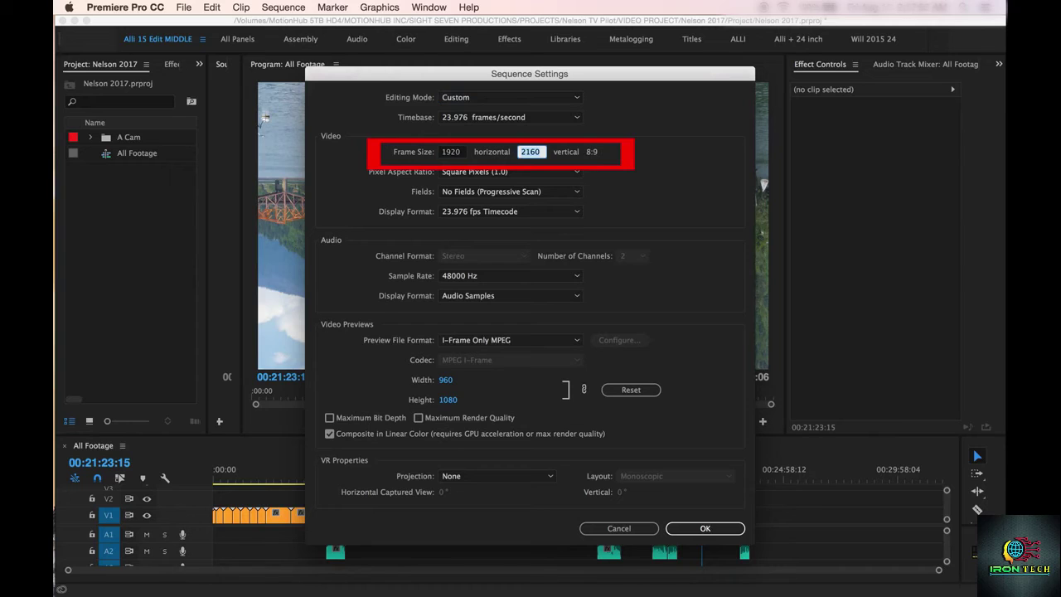
text(1080)
click(636, 192)
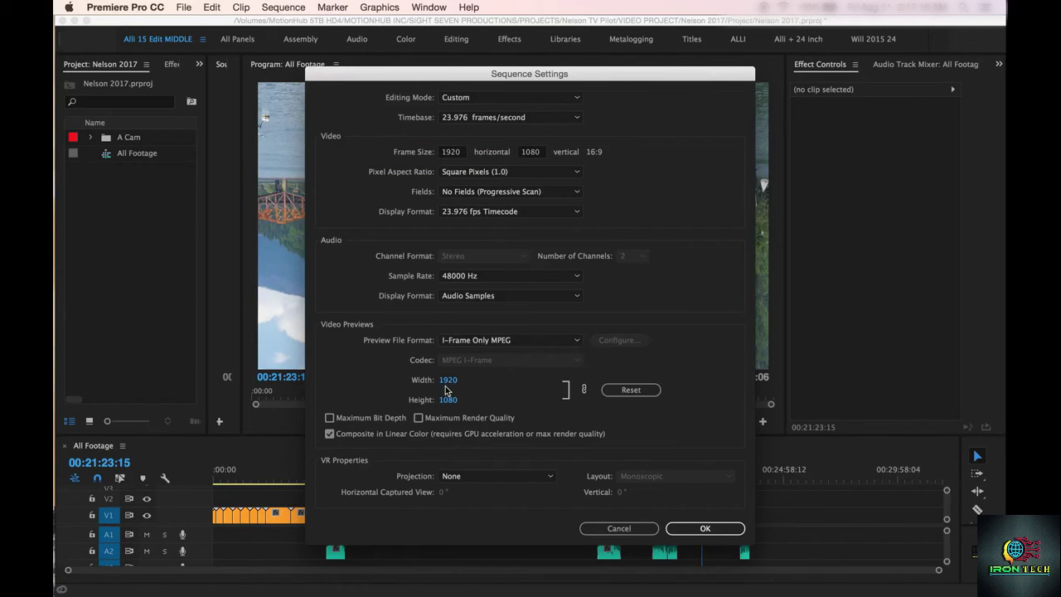
click(704, 530)
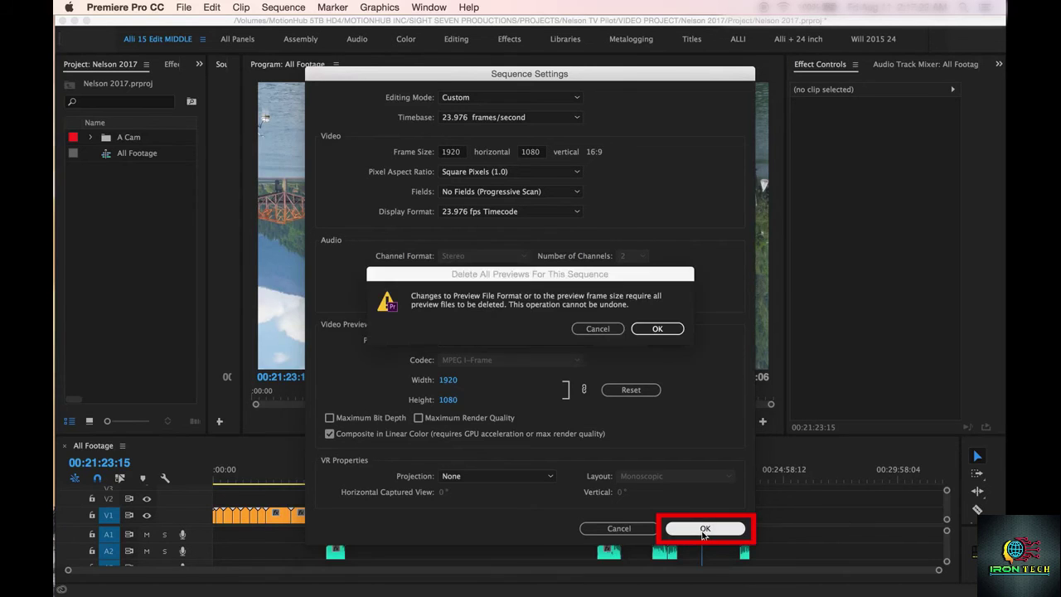
click(658, 329)
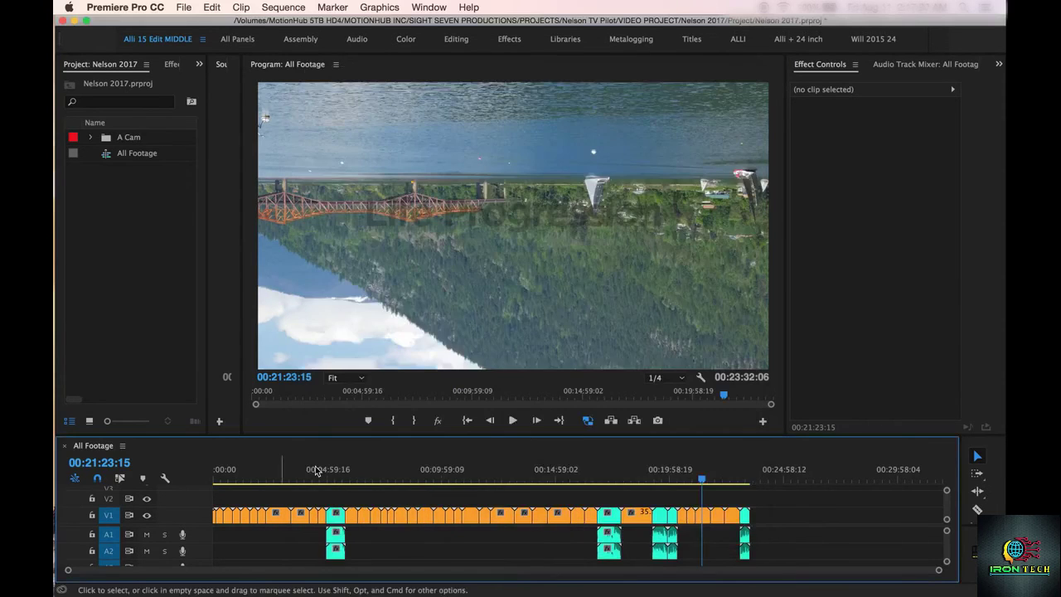
Save the project and move the playhead to about 00:01:32:07 to check how an early clip fills the frame.
key(super+s)
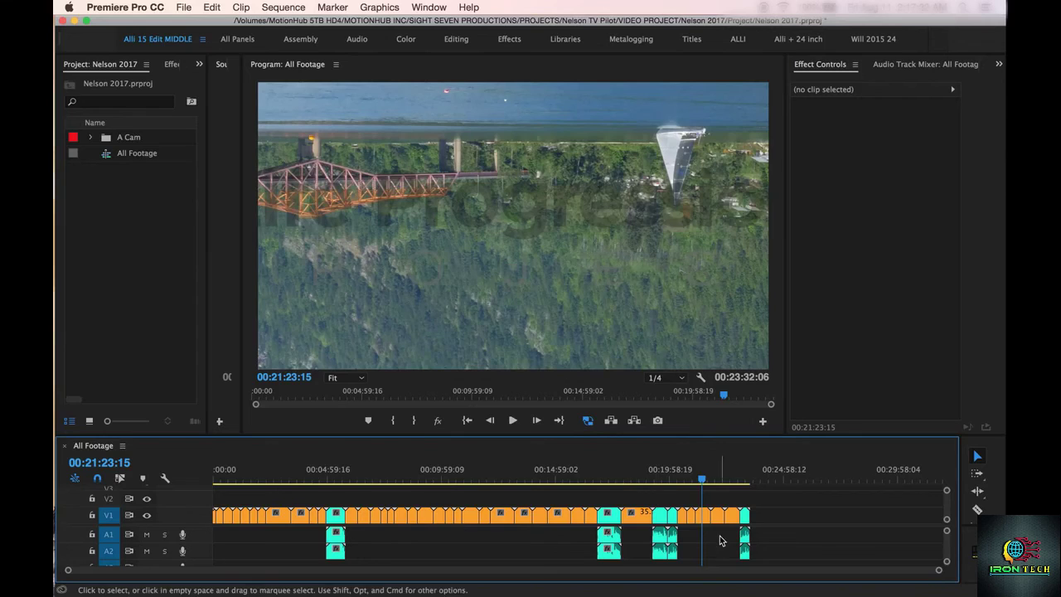
click(248, 481)
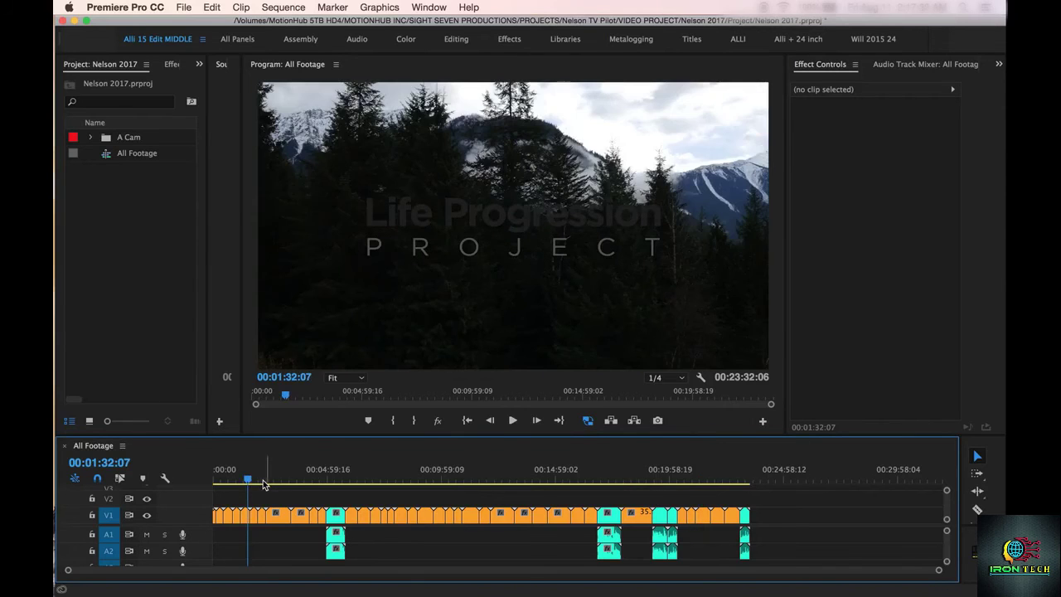